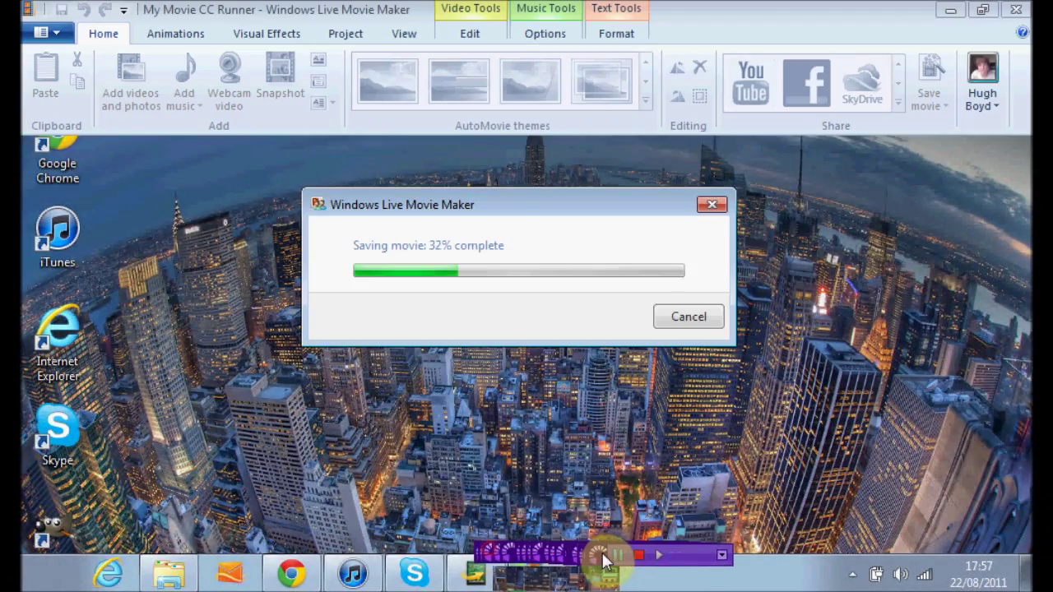
- Show the desktop while the movie saves, then restore windows with Free iPad Video Converter on top
drag(604, 562, 650, 579)
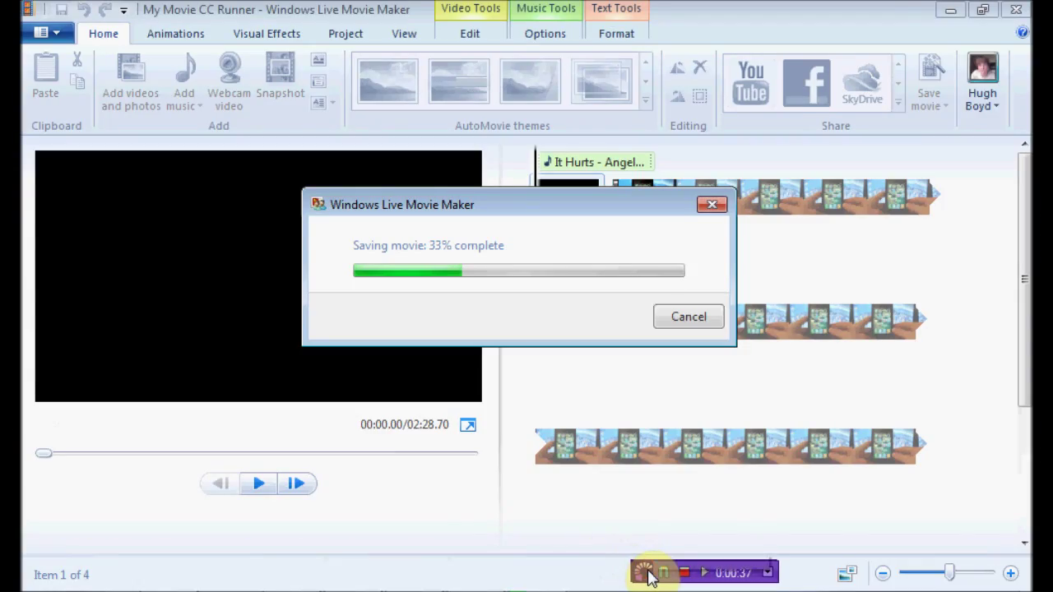
click(1024, 580)
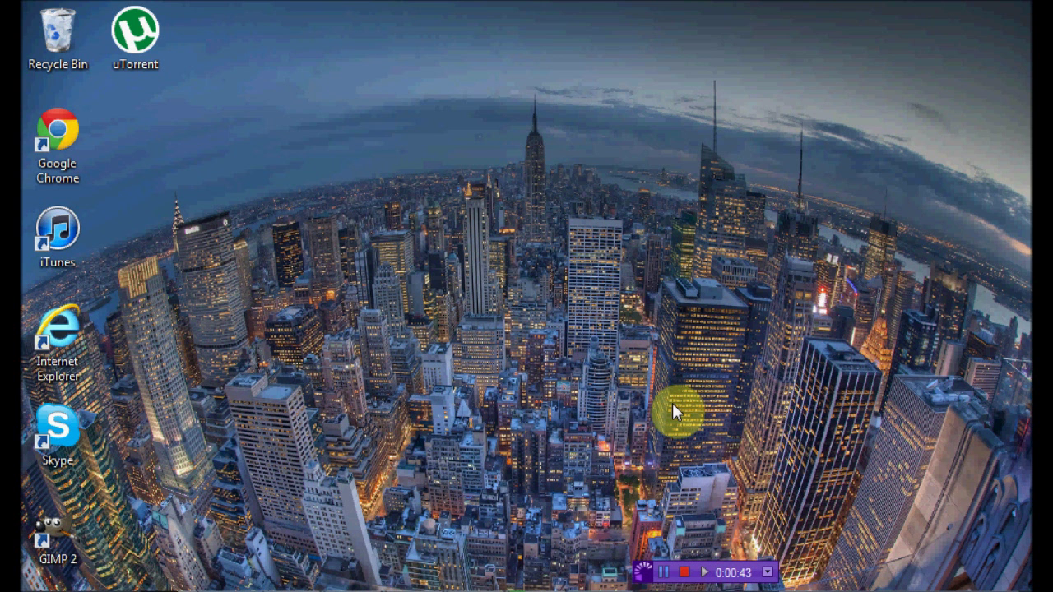
mouse_move(650, 589)
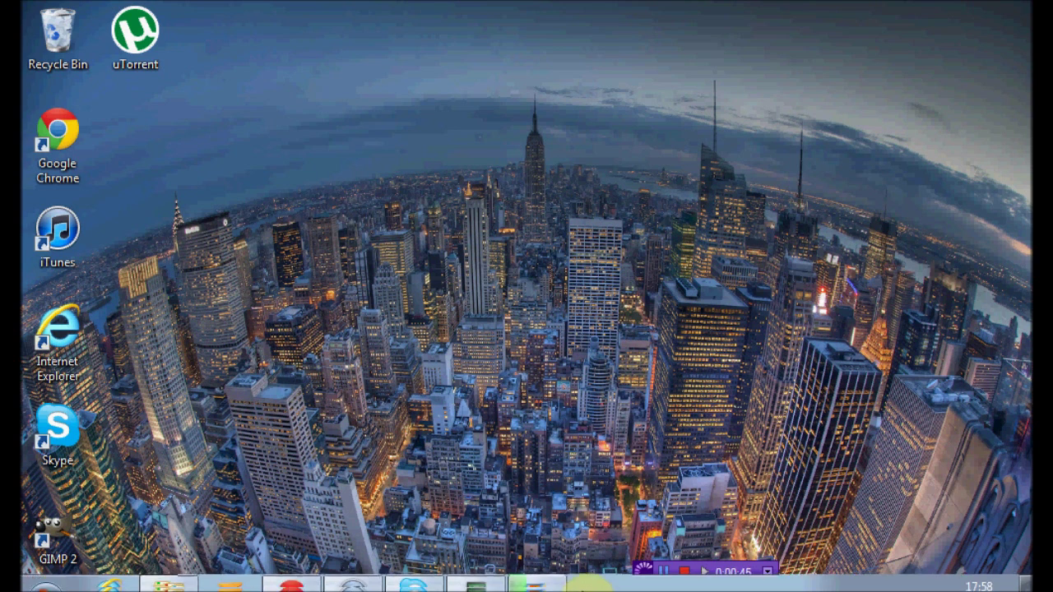
click(473, 576)
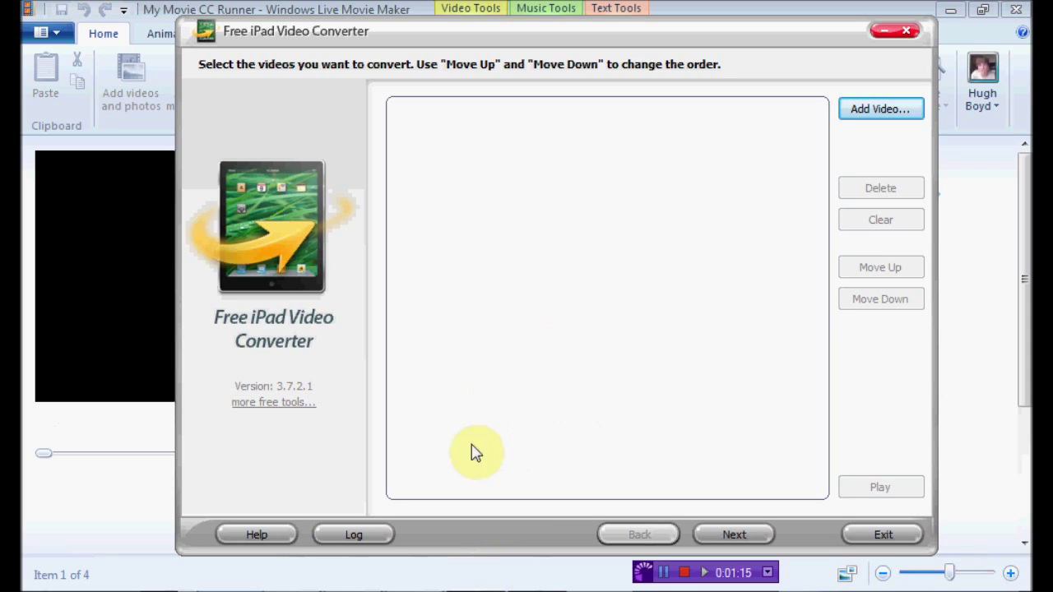
click(721, 181)
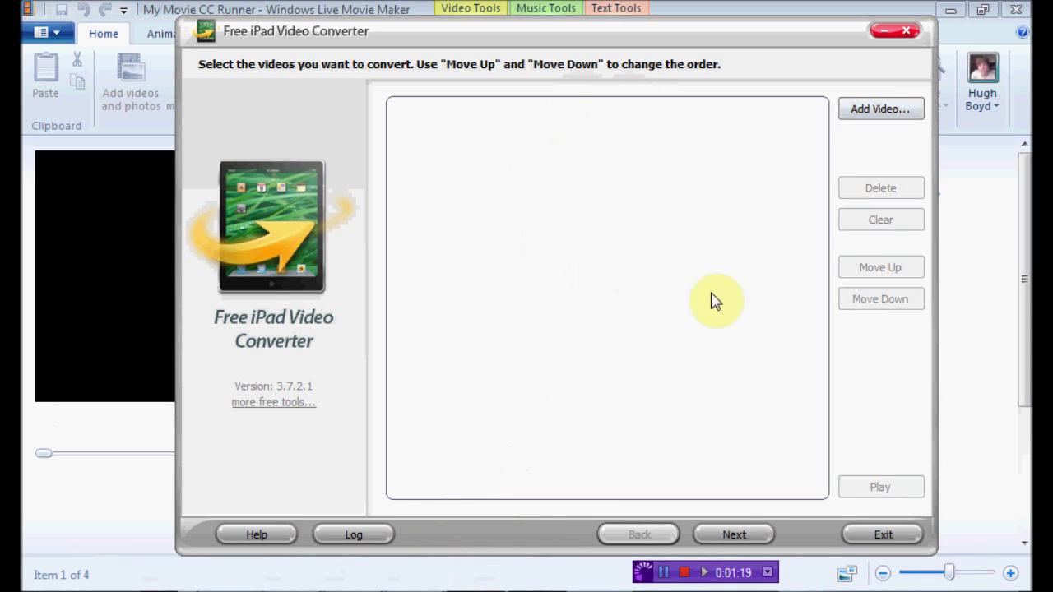
mouse_move(759, 32)
mouse_down()
mouse_move(740, 32)
mouse_move(760, 35)
mouse_up()
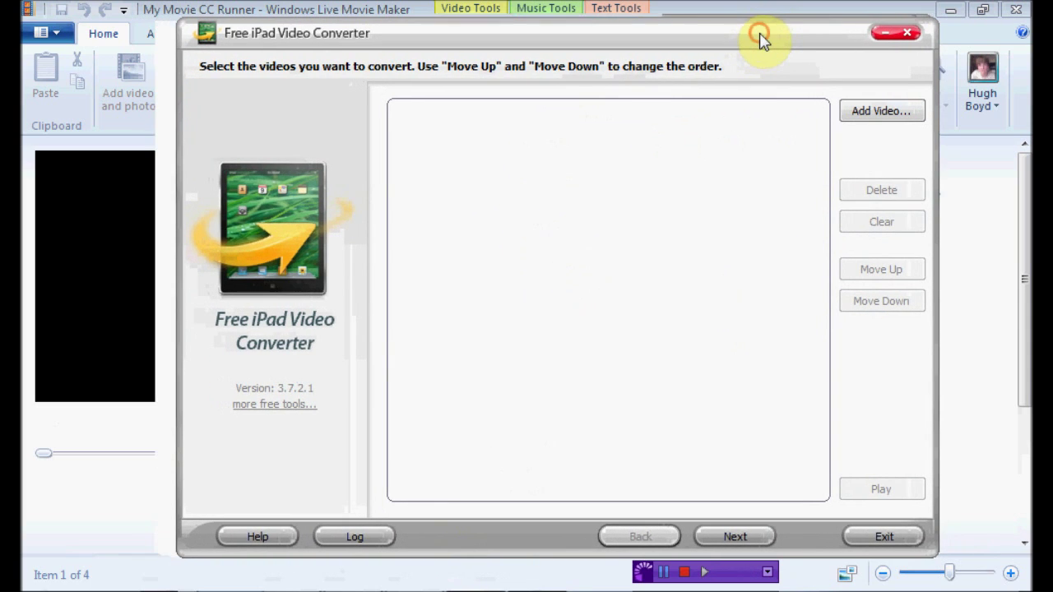
click(864, 115)
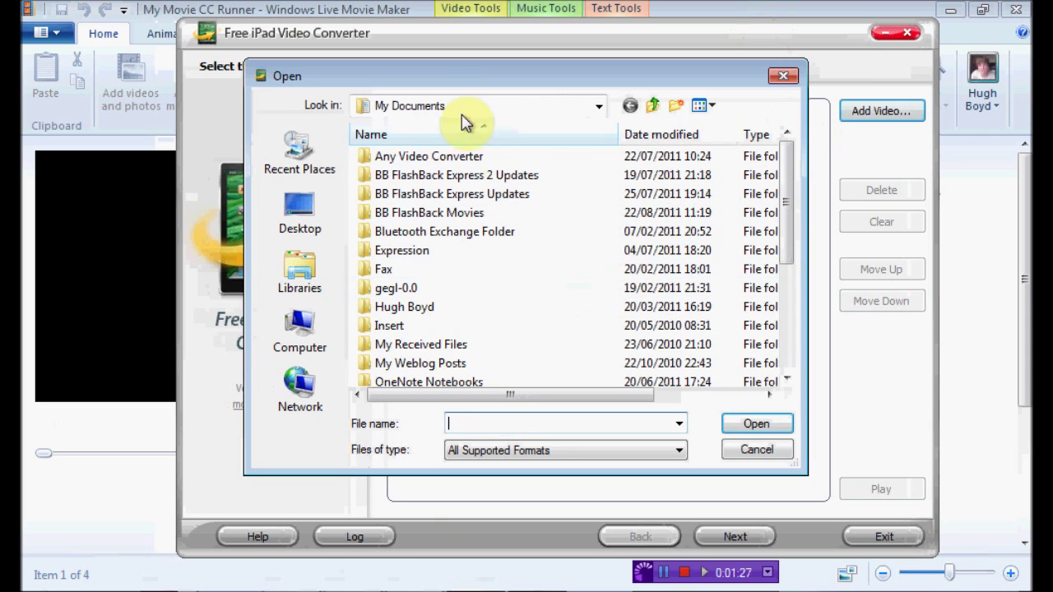
click(276, 267)
click(622, 164)
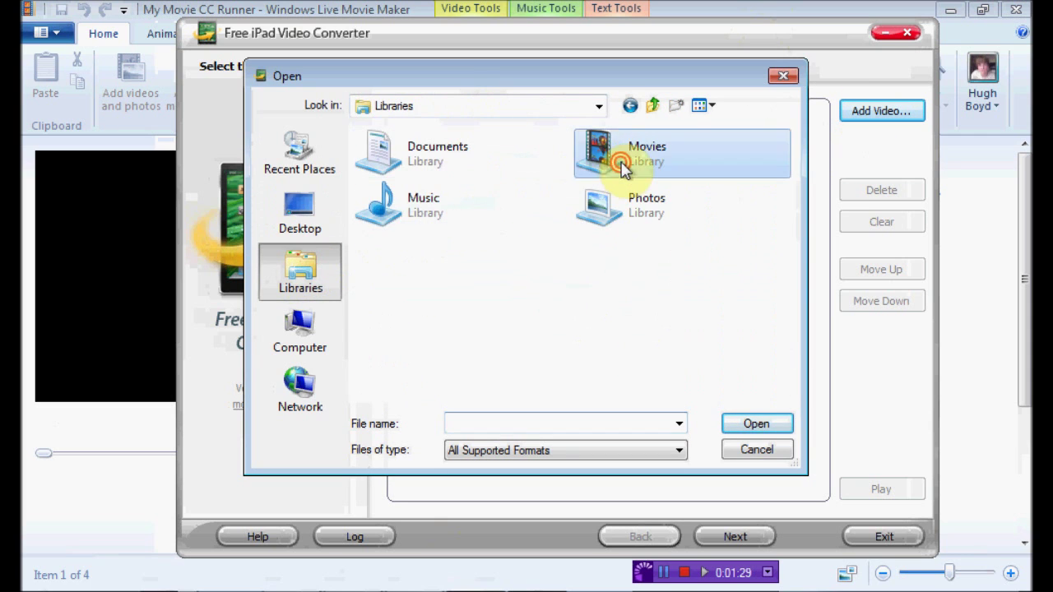
double_click(622, 165)
double_click(507, 189)
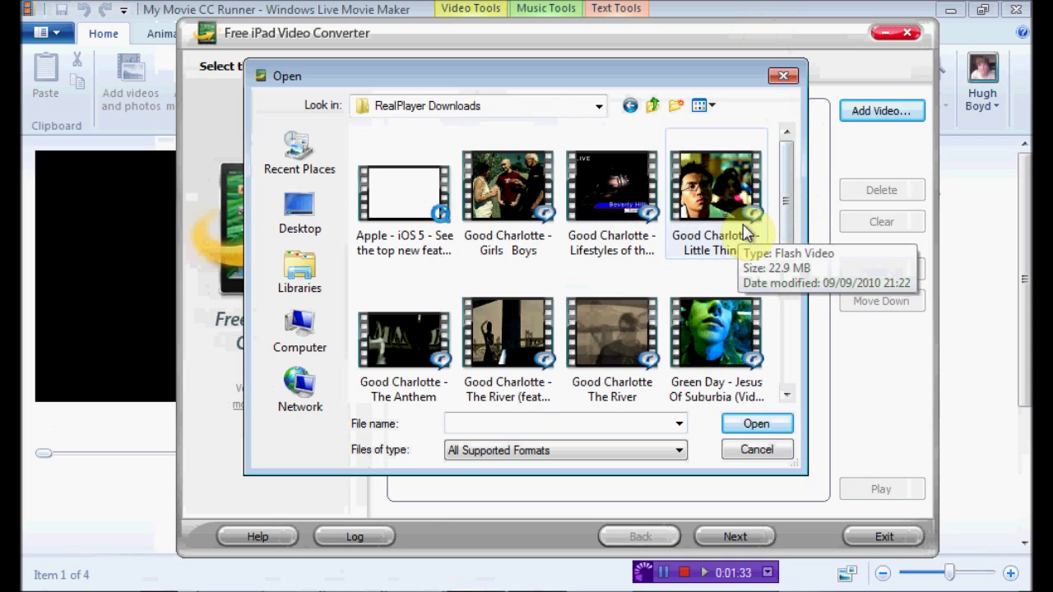
mouse_move(792, 211)
mouse_down()
mouse_move(789, 344)
mouse_move(789, 202)
mouse_up()
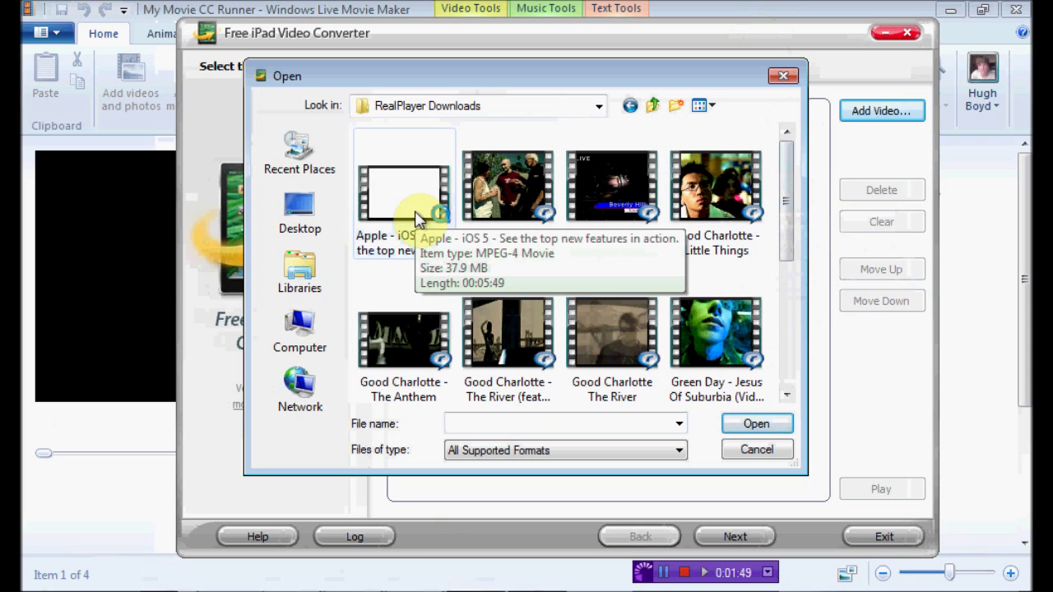
mouse_move(788, 243)
mouse_down()
mouse_move(788, 371)
mouse_move(788, 251)
mouse_up()
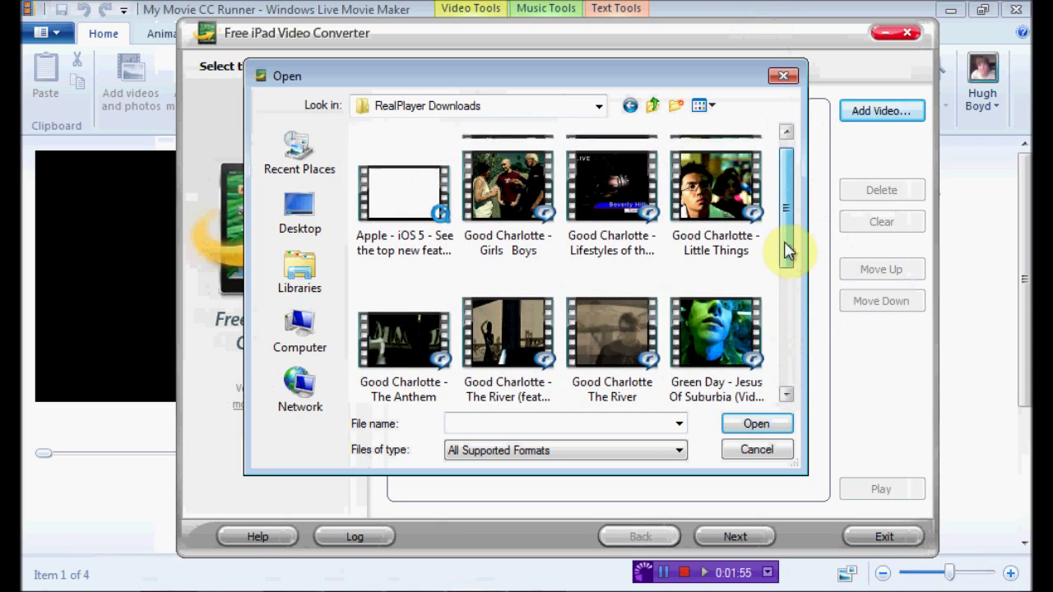
click(757, 449)
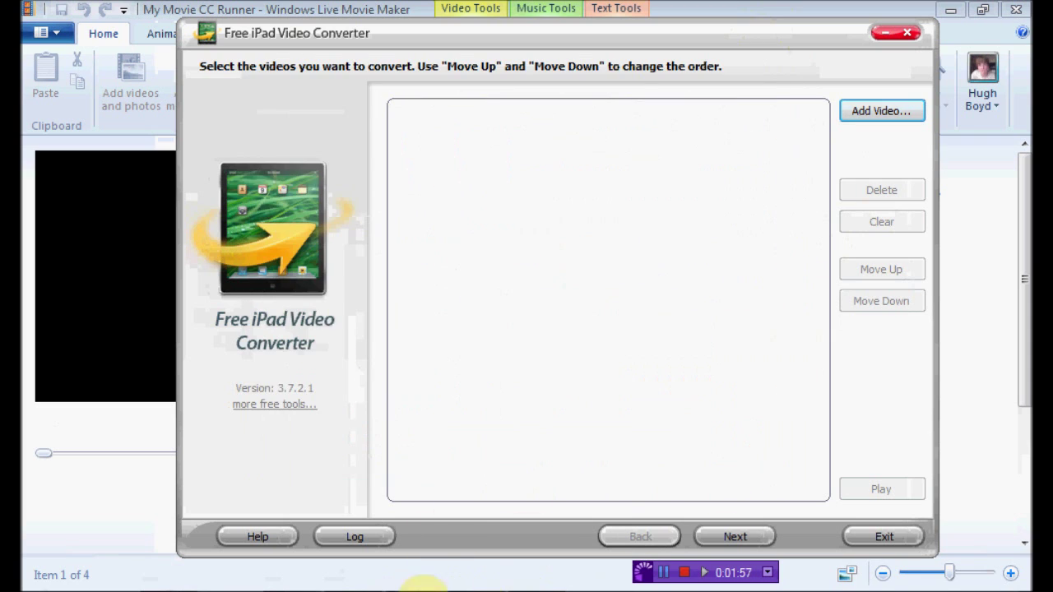
- Snap the RealPlayer Downloads folder to the left half and check the Jesus Of Suburbia file's properties
mouse_move(296, 580)
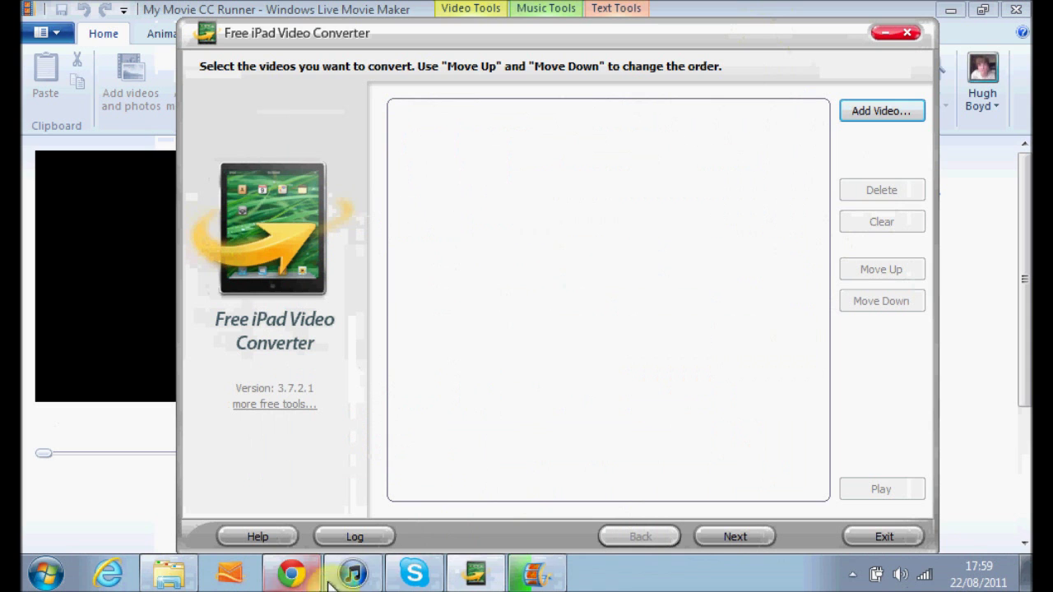
click(187, 582)
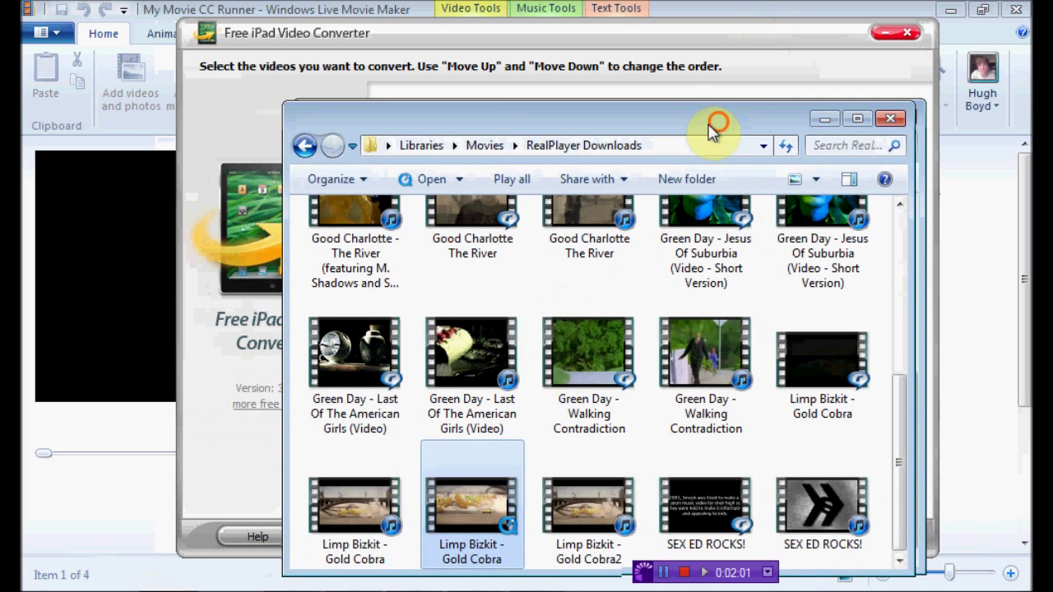
drag(712, 131, 24, 207)
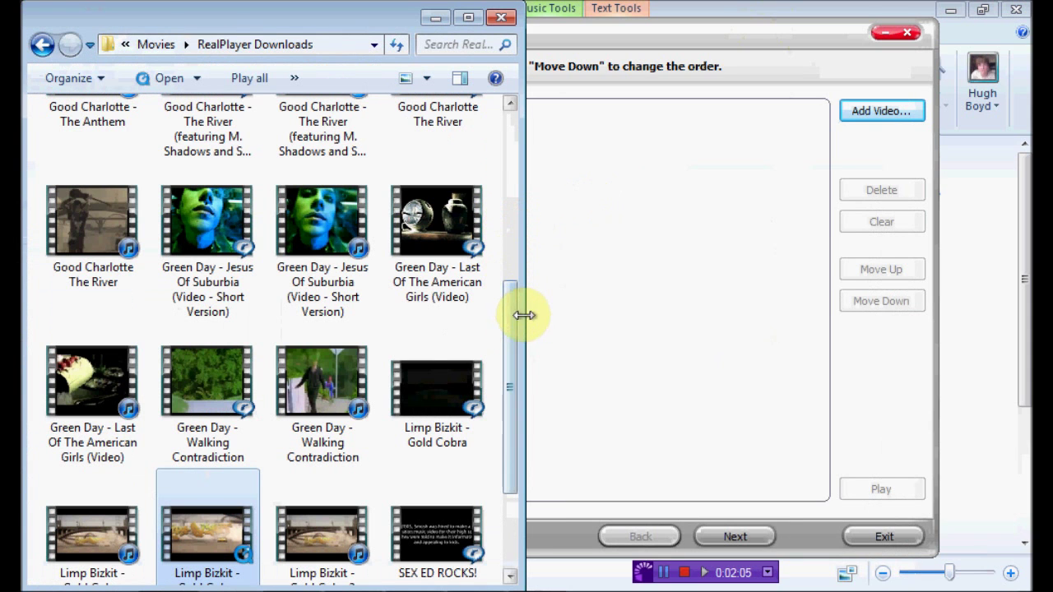
right_click(325, 213)
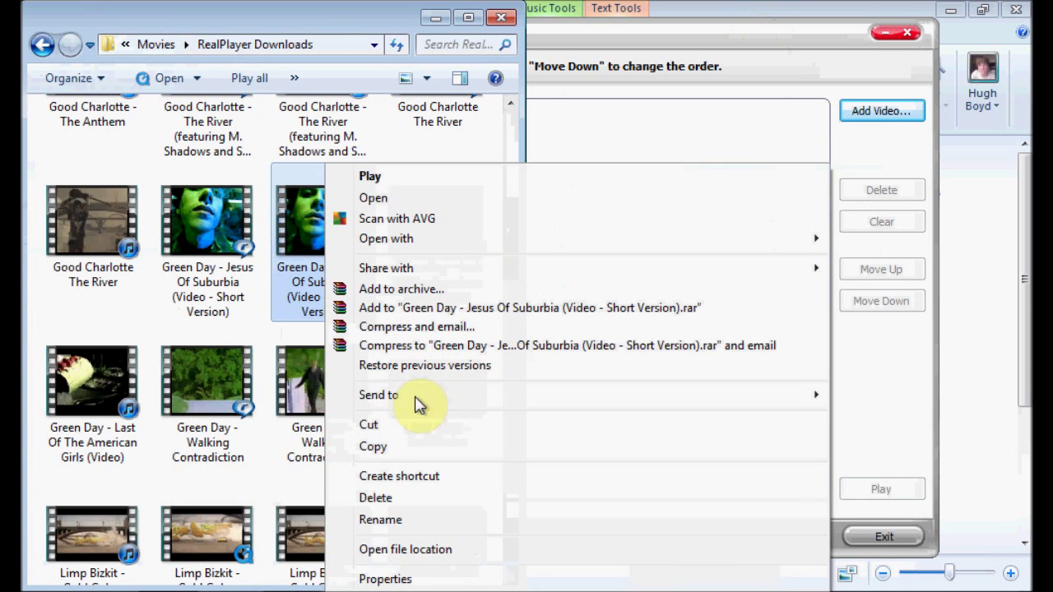
click(416, 579)
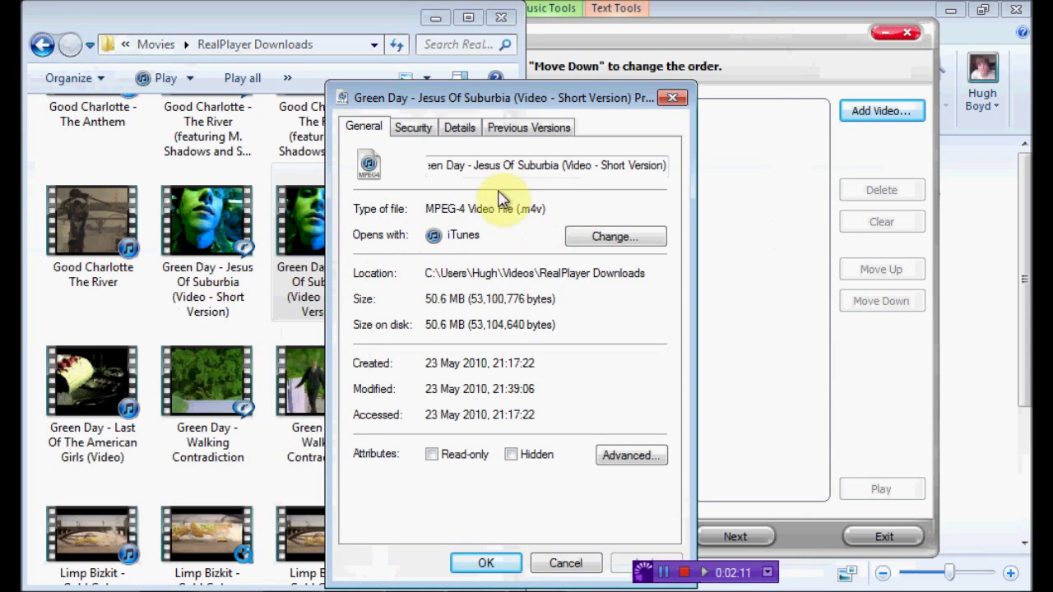
click(673, 98)
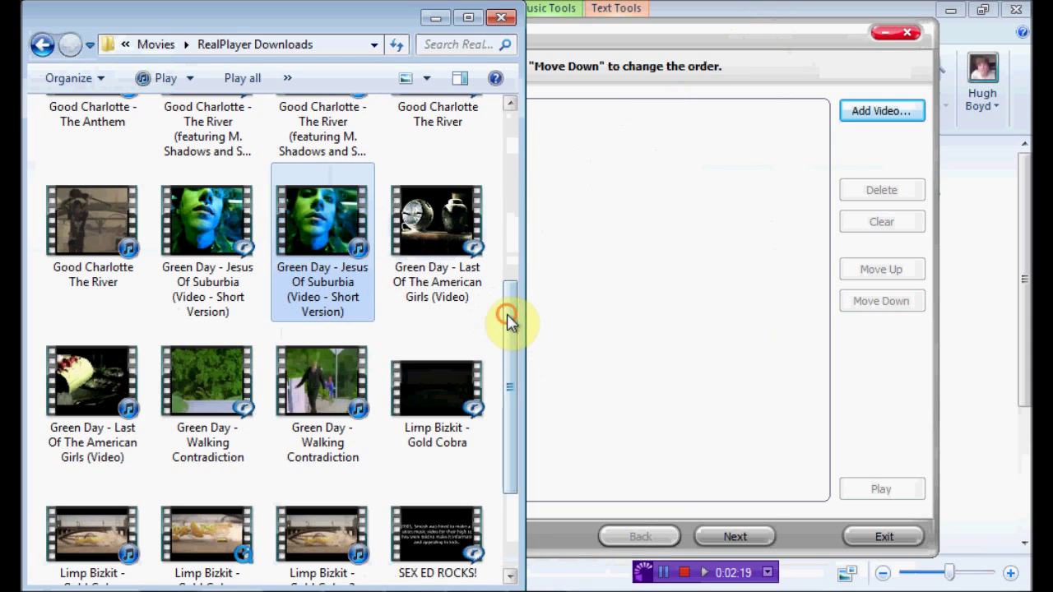
- View the SEX ED ROCKS! file's properties, then close them
drag(505, 318, 509, 311)
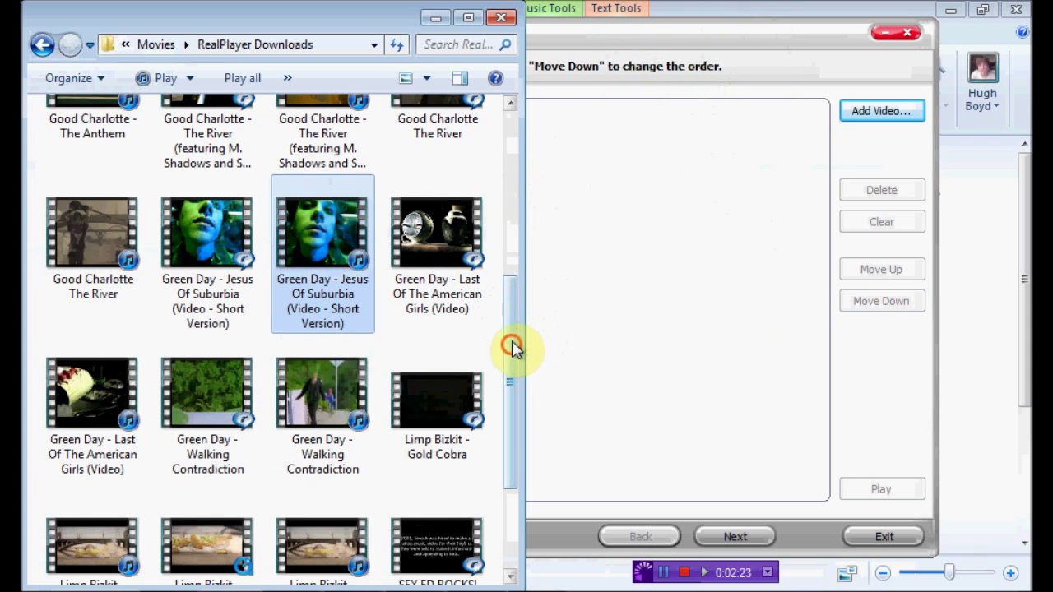
scroll(512, 346, up, 1)
scroll(510, 395, down, 4)
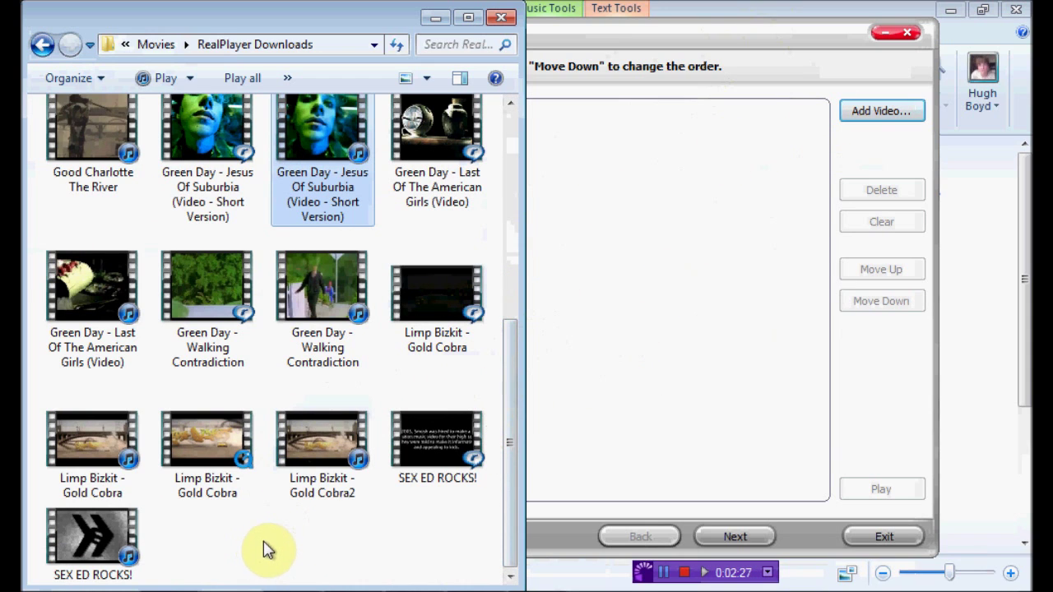
click(109, 532)
right_click(108, 533)
click(153, 522)
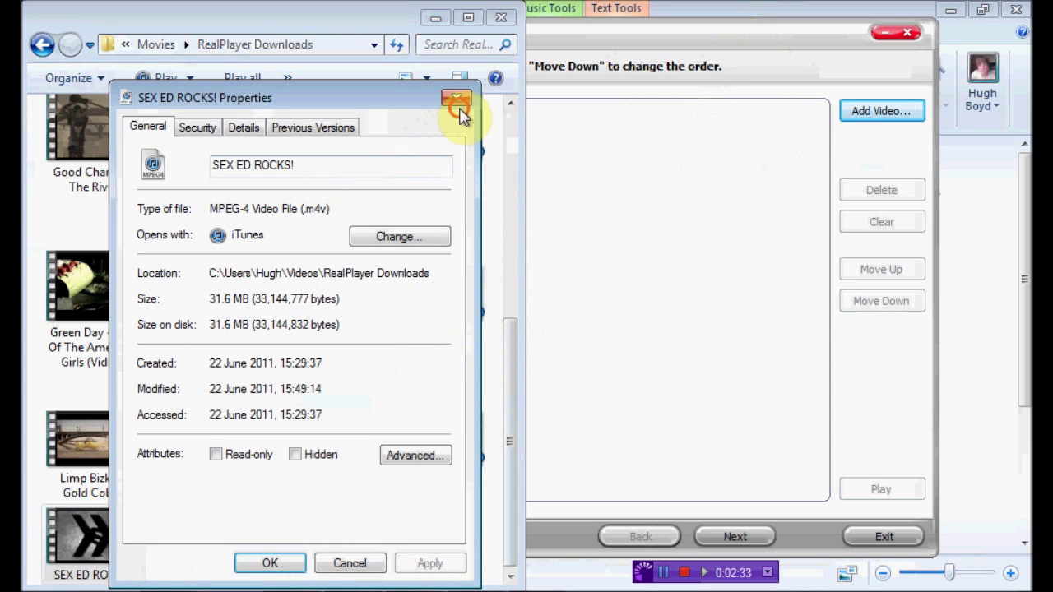
click(457, 98)
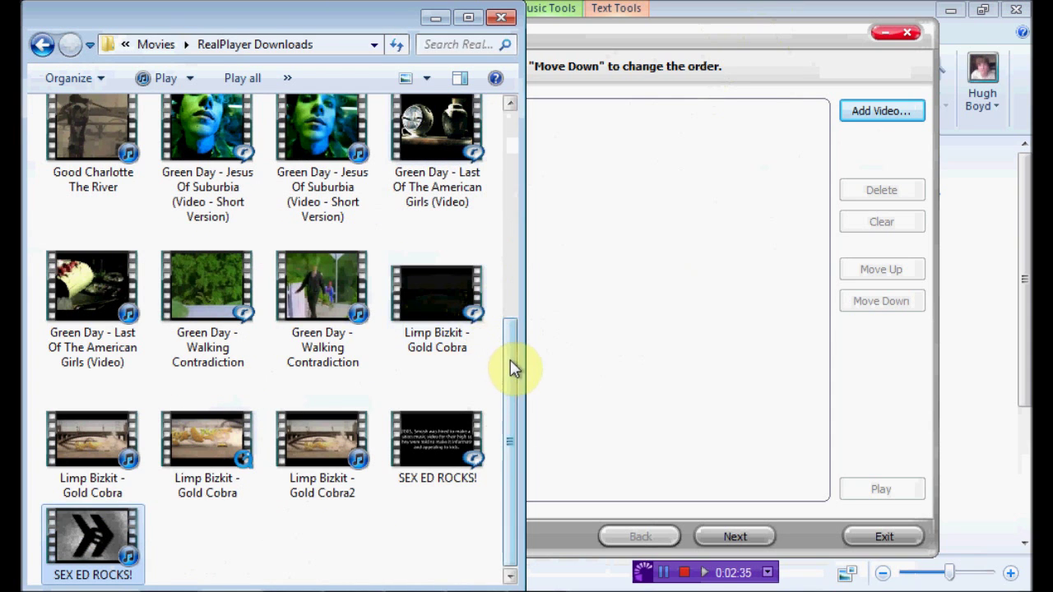
scroll(511, 359, up, 2)
- Drag Good Charlotte The River.flv into the converter list, advance to output settings, and choose To iPhone
drag(515, 344, 512, 249)
drag(460, 197, 637, 255)
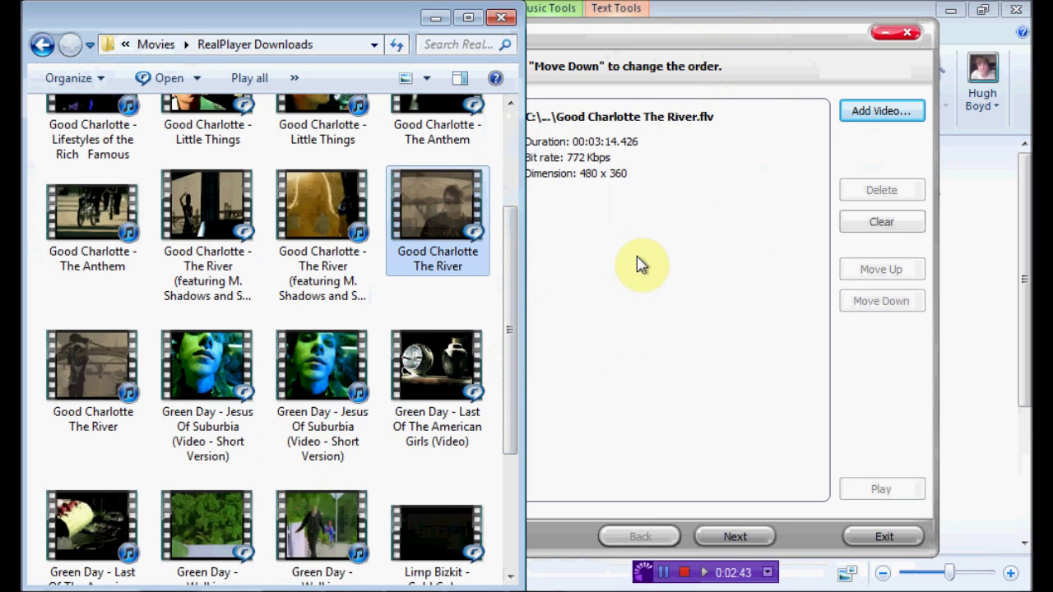
click(705, 33)
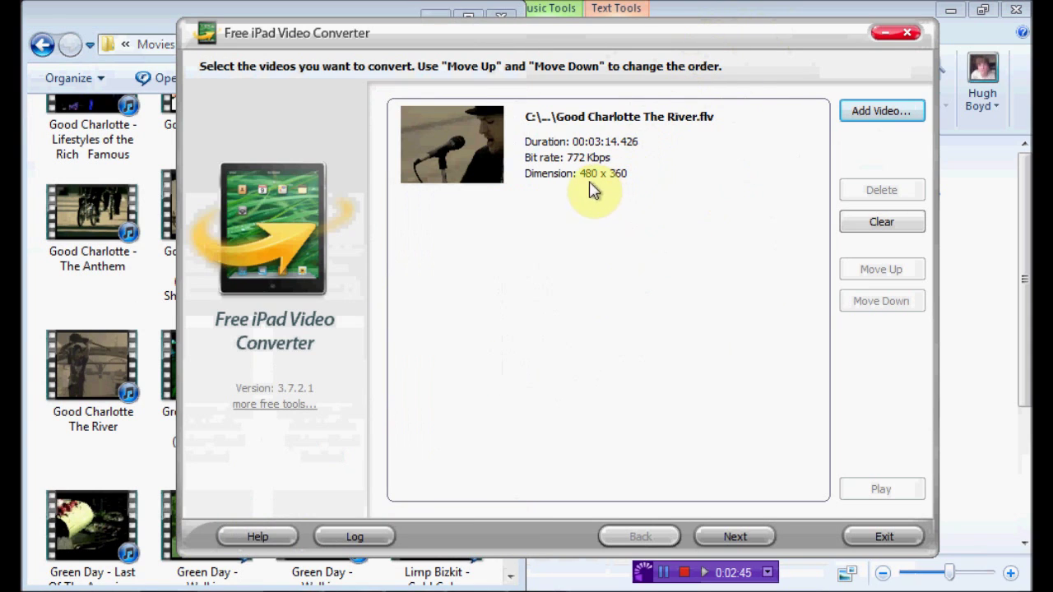
click(750, 528)
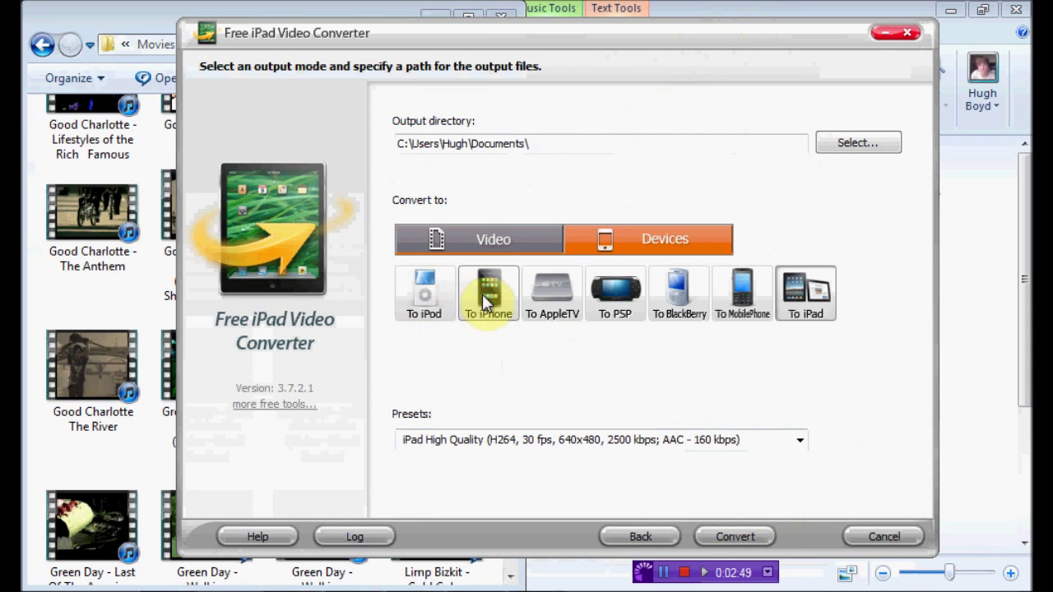
click(482, 294)
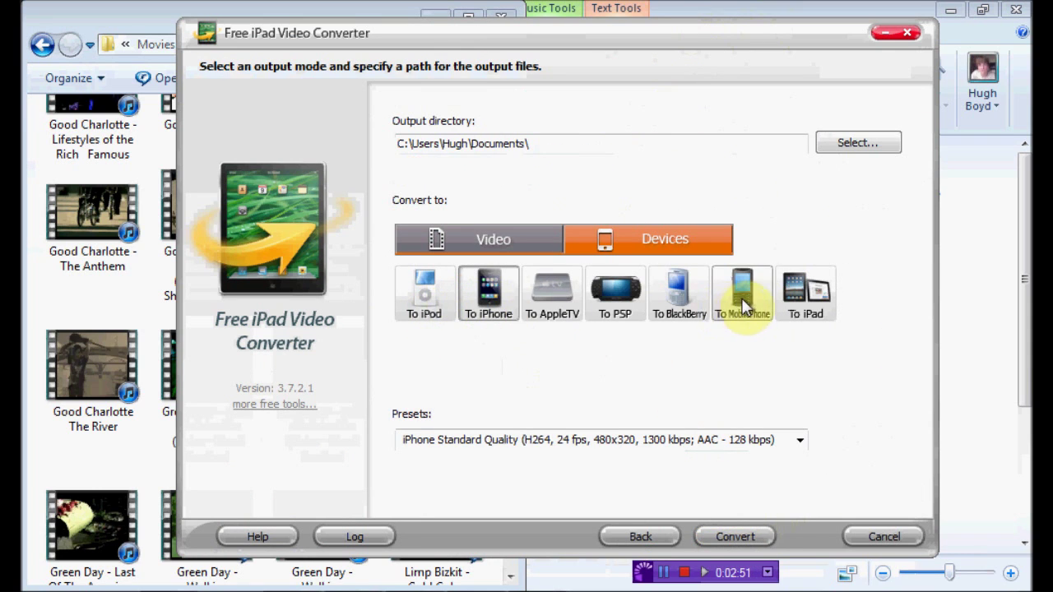
- Try the BlackBerry, PSP, AppleTV, iPad, MobilePhone and iPod targets, ending on iPhone Standard Quality
click(673, 293)
click(612, 299)
click(559, 299)
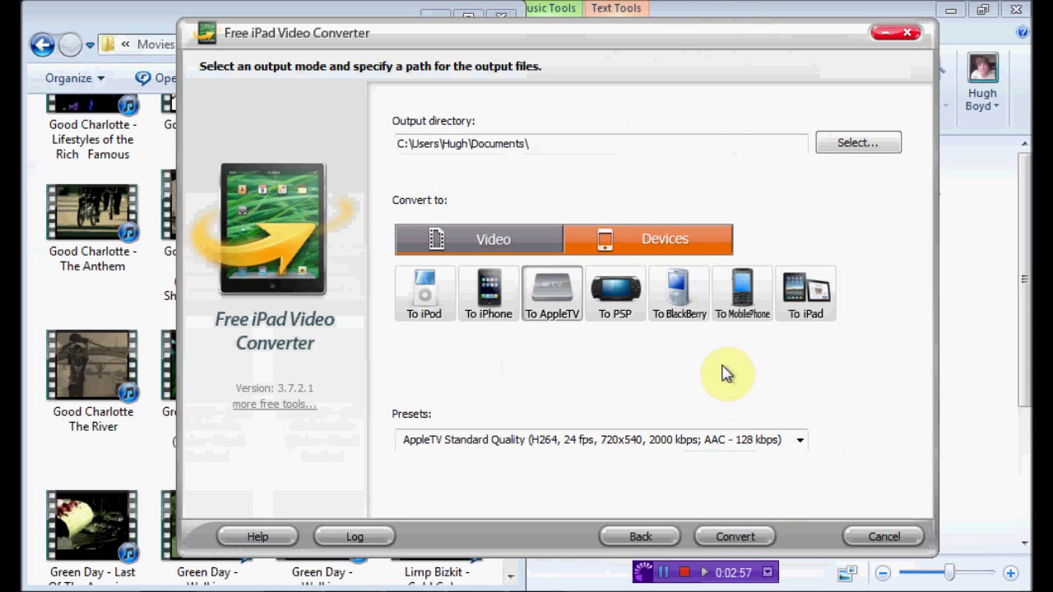
click(802, 283)
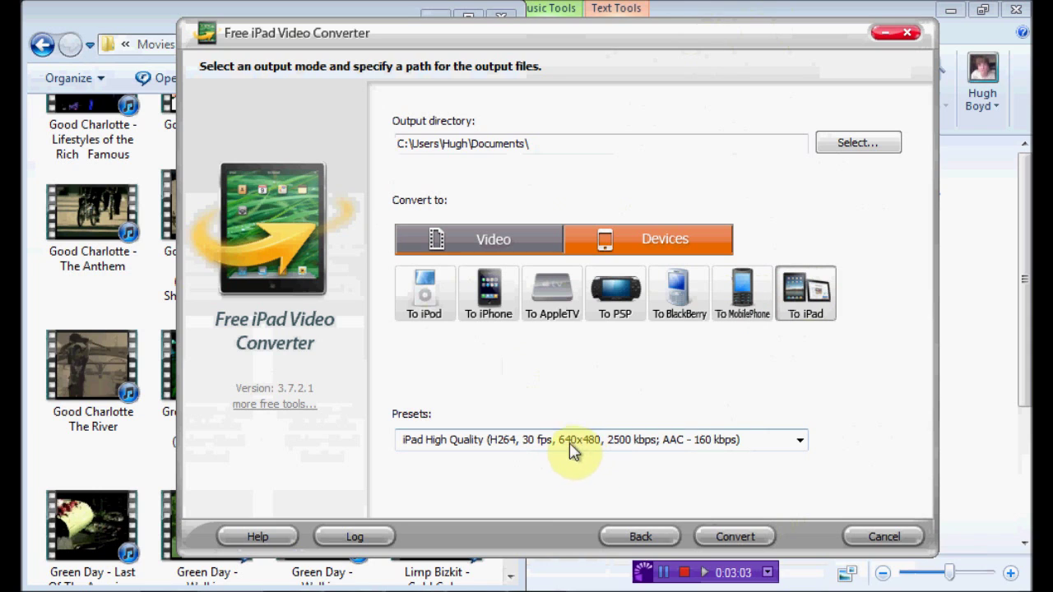
click(745, 308)
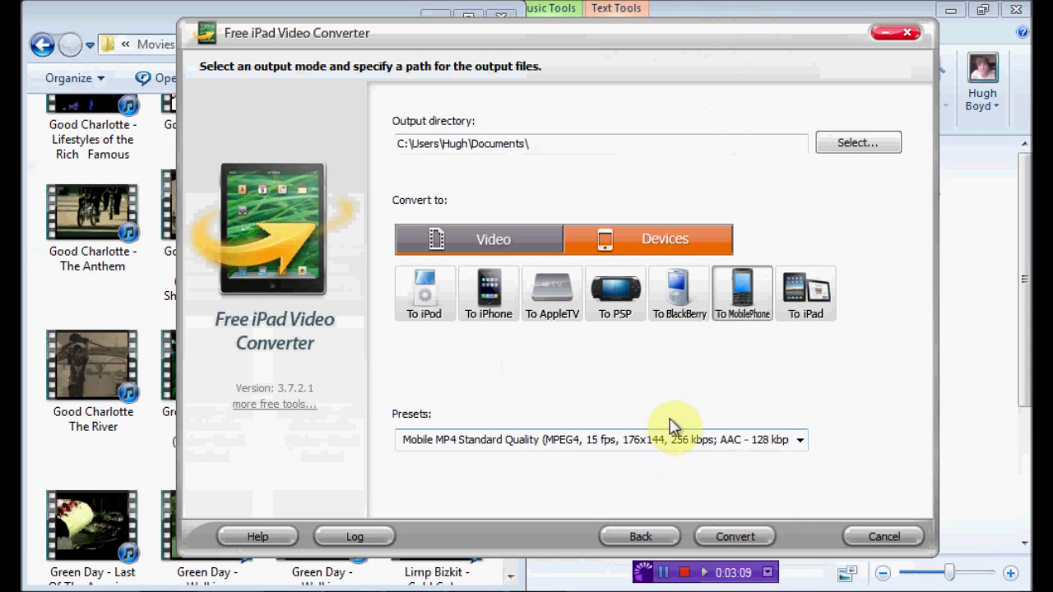
click(672, 292)
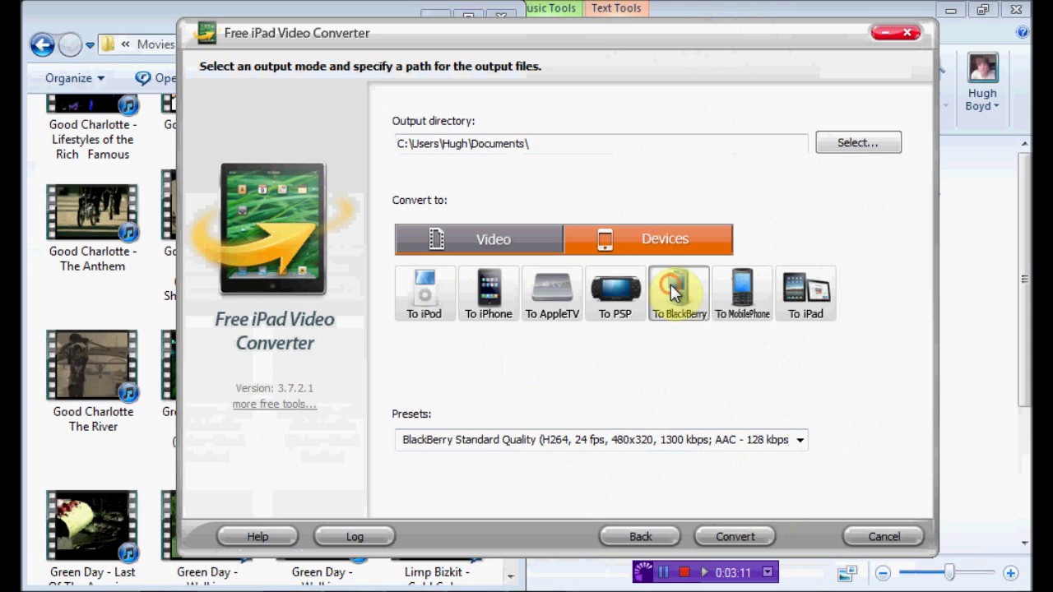
click(424, 292)
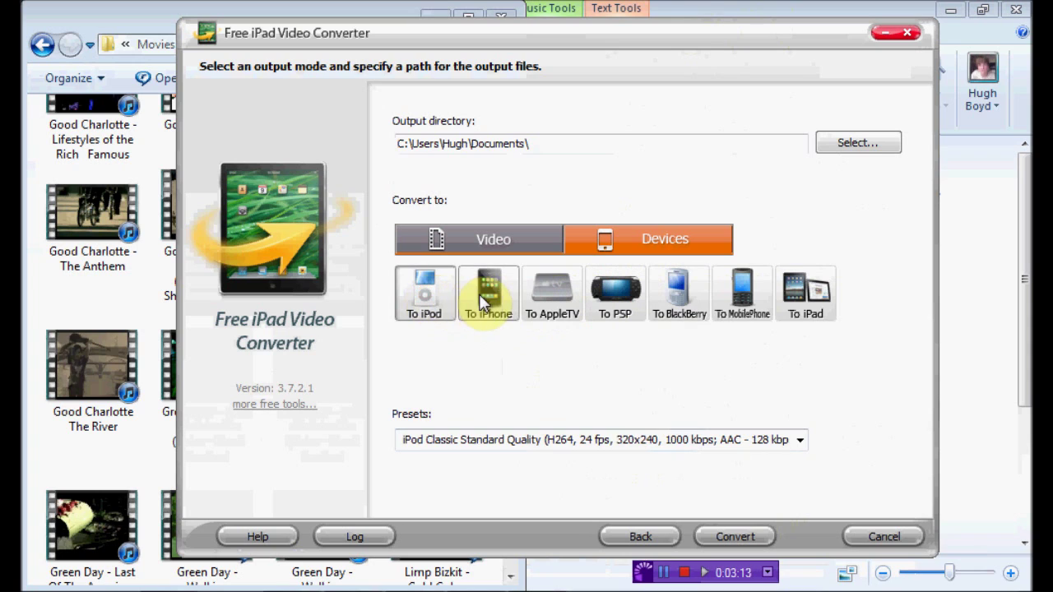
click(479, 294)
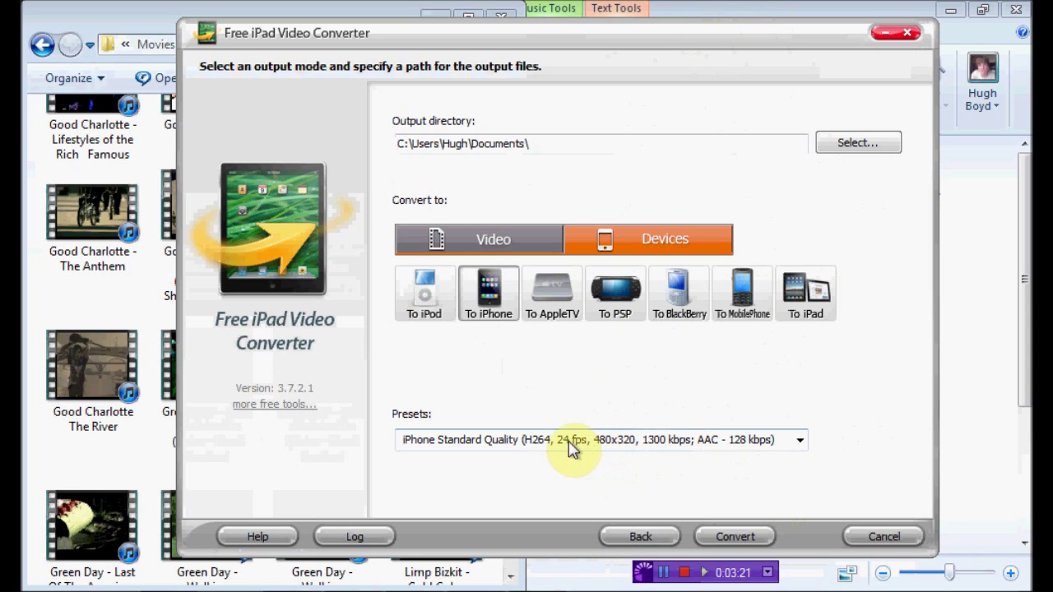
- Check the iPhone presets, then switch to To iPad with iPad High Quality (640x480, 30 fps, 2500 kbps)
click(800, 442)
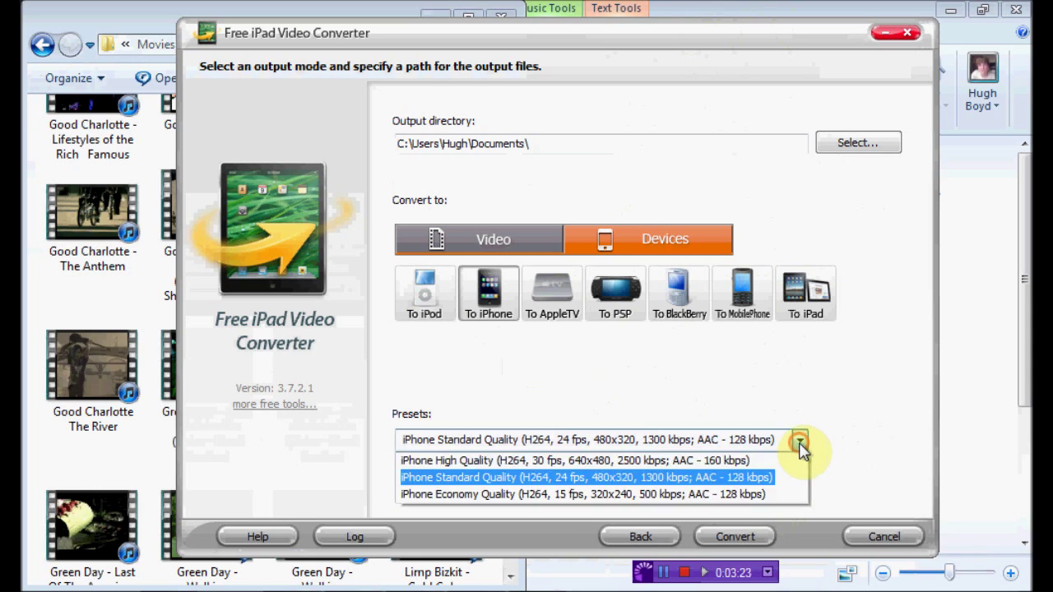
click(766, 489)
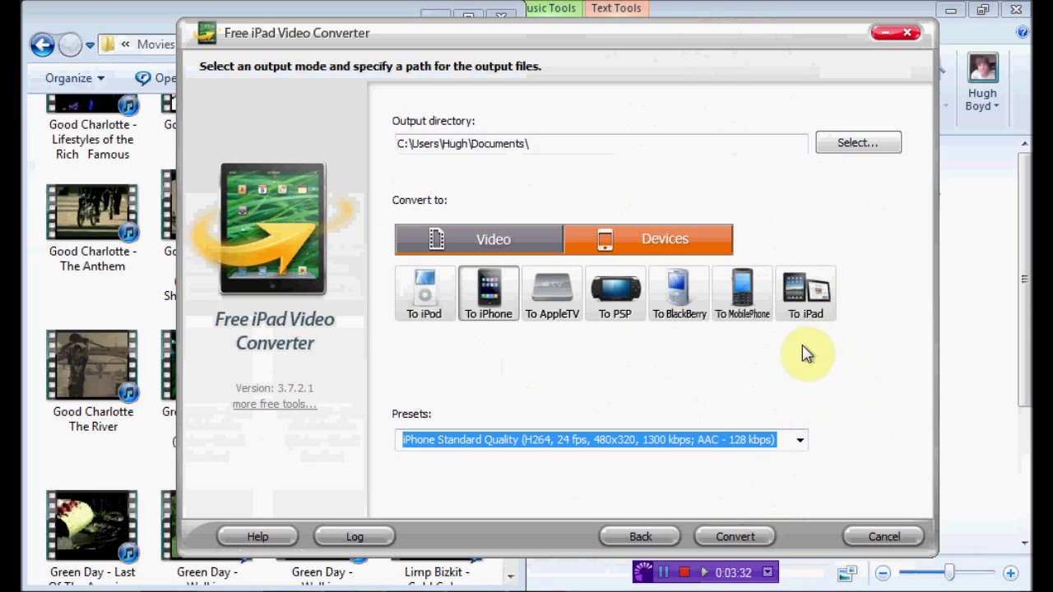
click(804, 302)
click(801, 293)
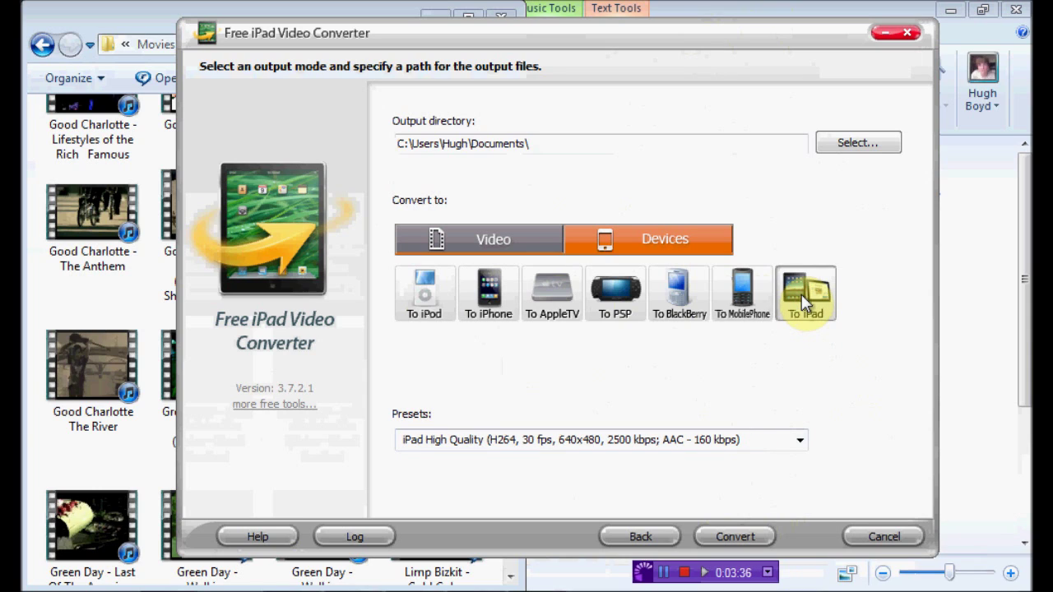
- Convert Good Charlotte The River.flv for iPad, letting it reach 3% with about 27 minutes left
click(734, 537)
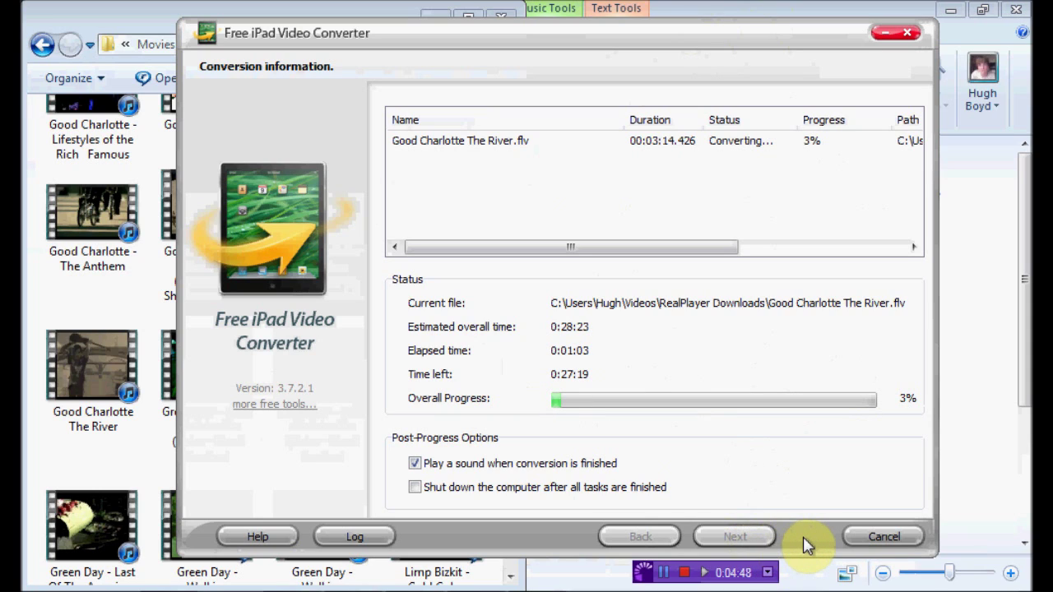
click(670, 572)
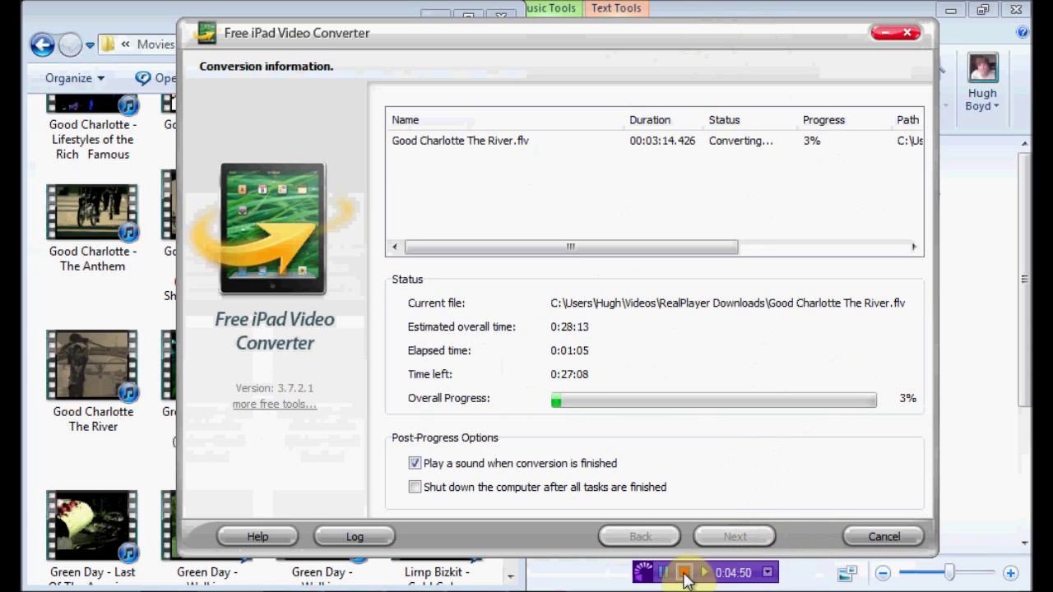